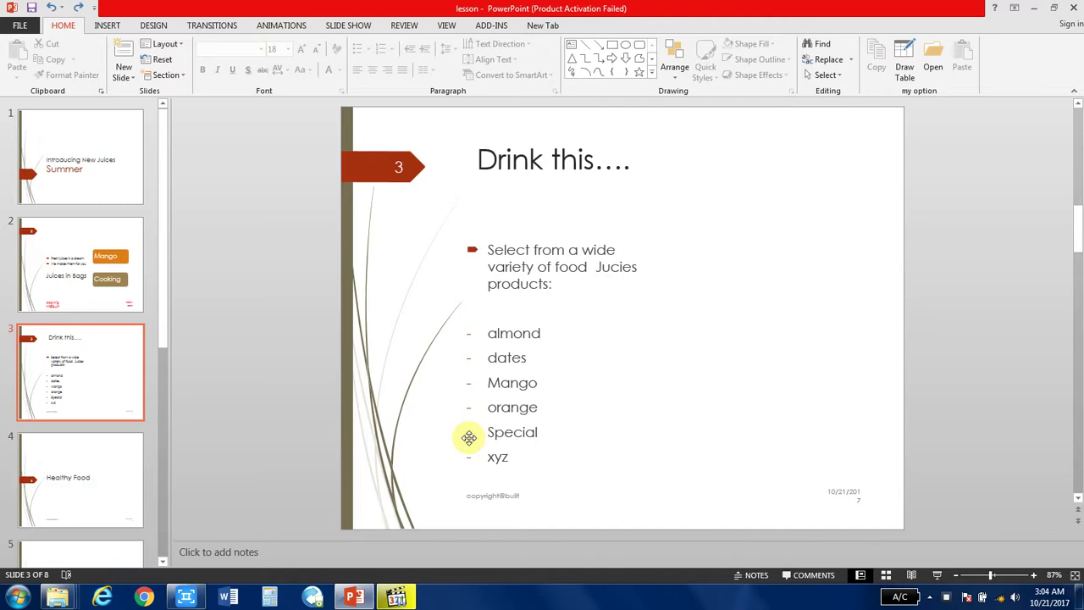
# Delete the old juice list from slide 3's text box and erase the test text.
pyautogui.click(510, 358)
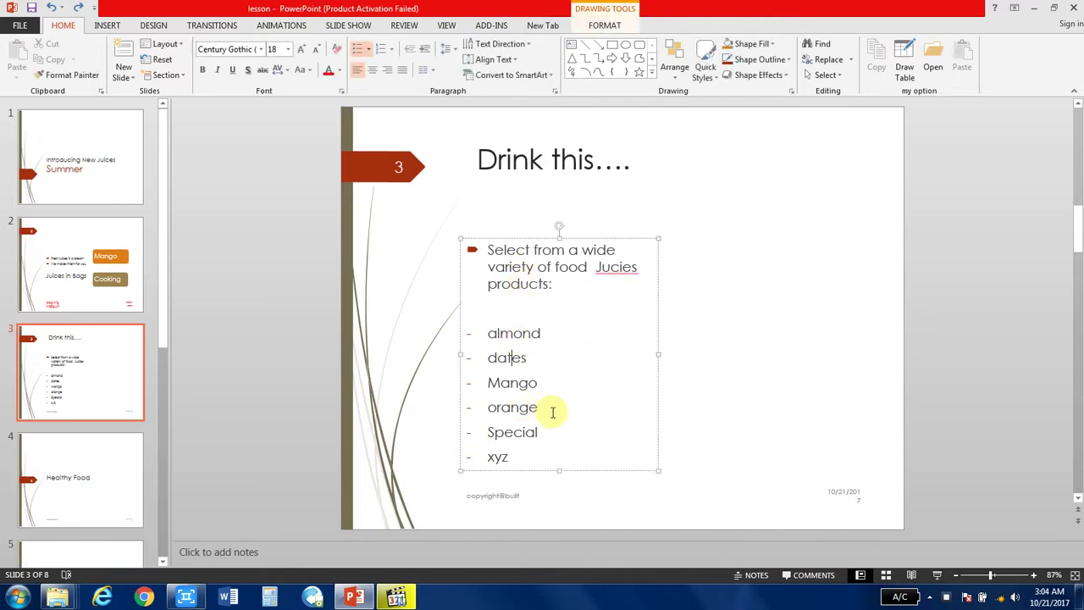
pyautogui.moveTo(519, 457); pyautogui.dragTo(485, 250)
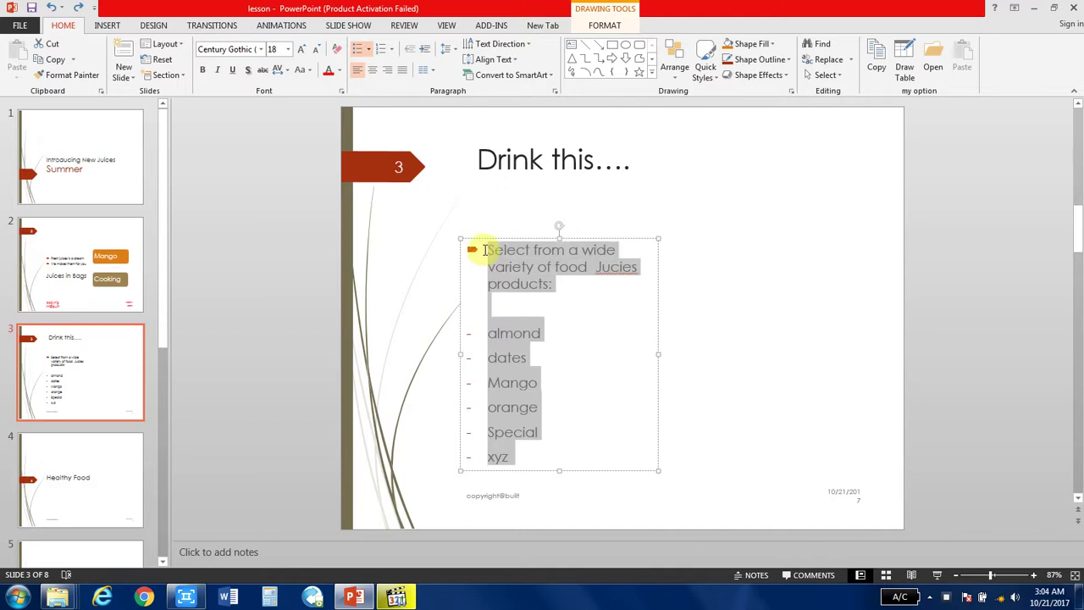
pyautogui.press('Delete')
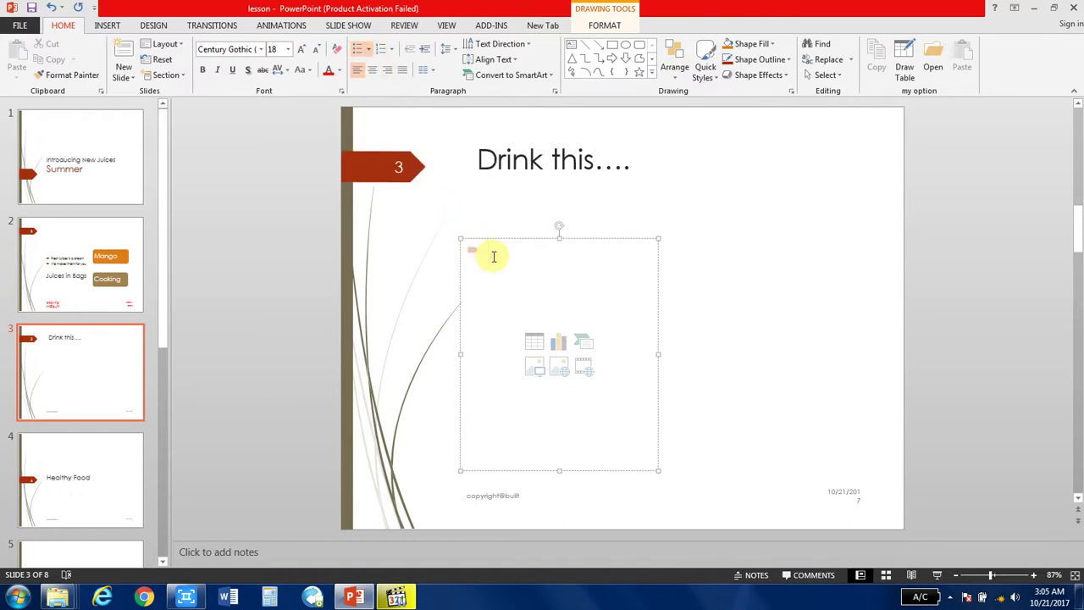
pyautogui.write('hkhhkhk')
pyautogui.press('Return')
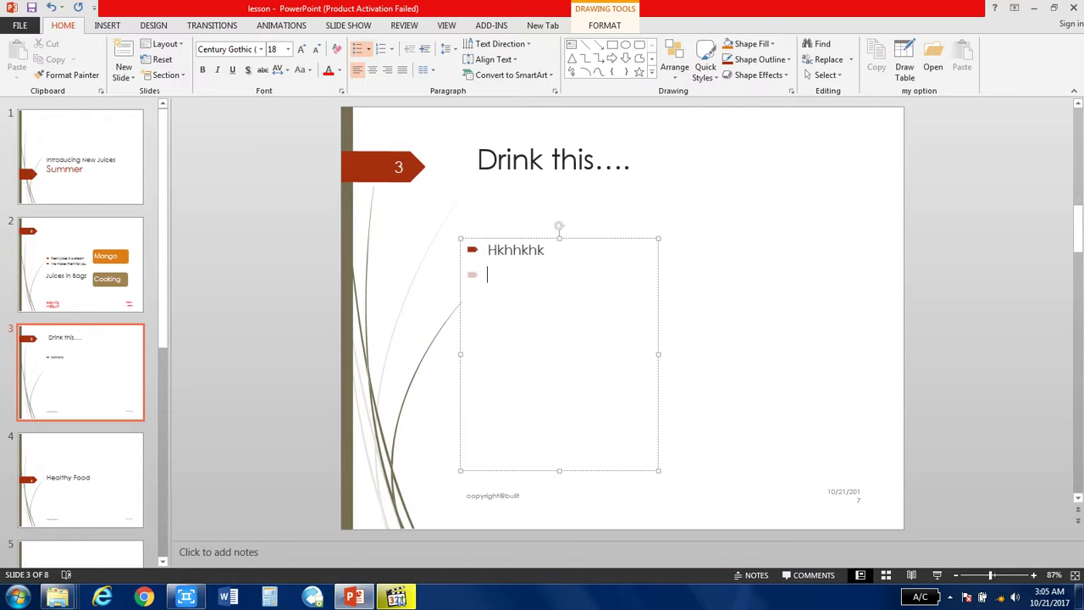
pyautogui.write('j')
pyautogui.press('BackSpace')
pyautogui.press('BackSpace')
pyautogui.press('BackSpace')
pyautogui.press('BackSpace')
pyautogui.press('BackSpace')
pyautogui.press('BackSpace')
pyautogui.press('BackSpace')
pyautogui.press('BackSpace')
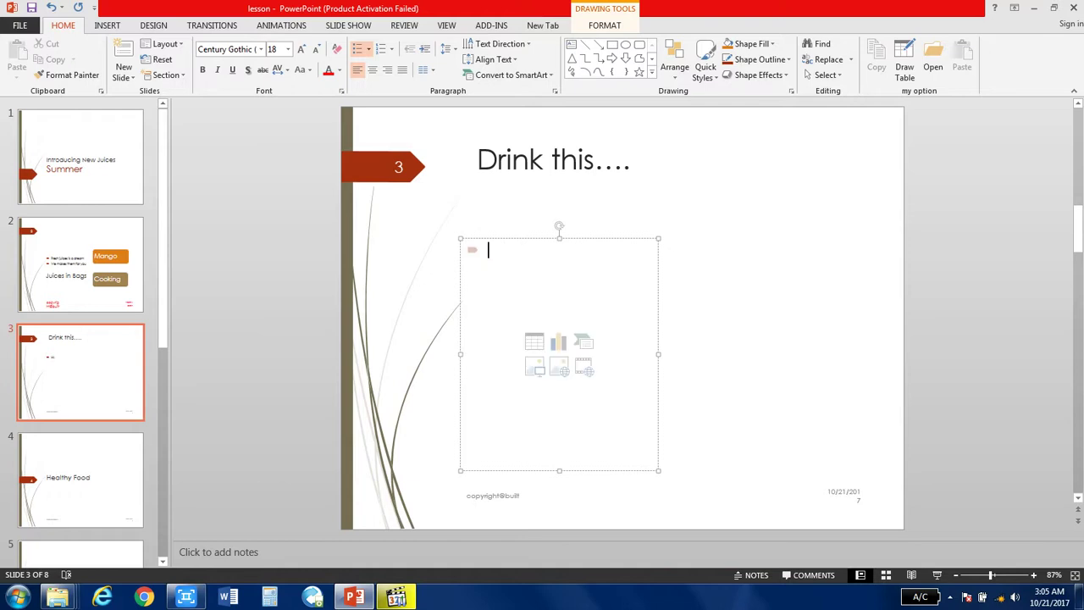
pyautogui.press('BackSpace')
# Set bullets to None for the now-empty text box.
pyautogui.click(367, 50)
pyautogui.click(373, 93)
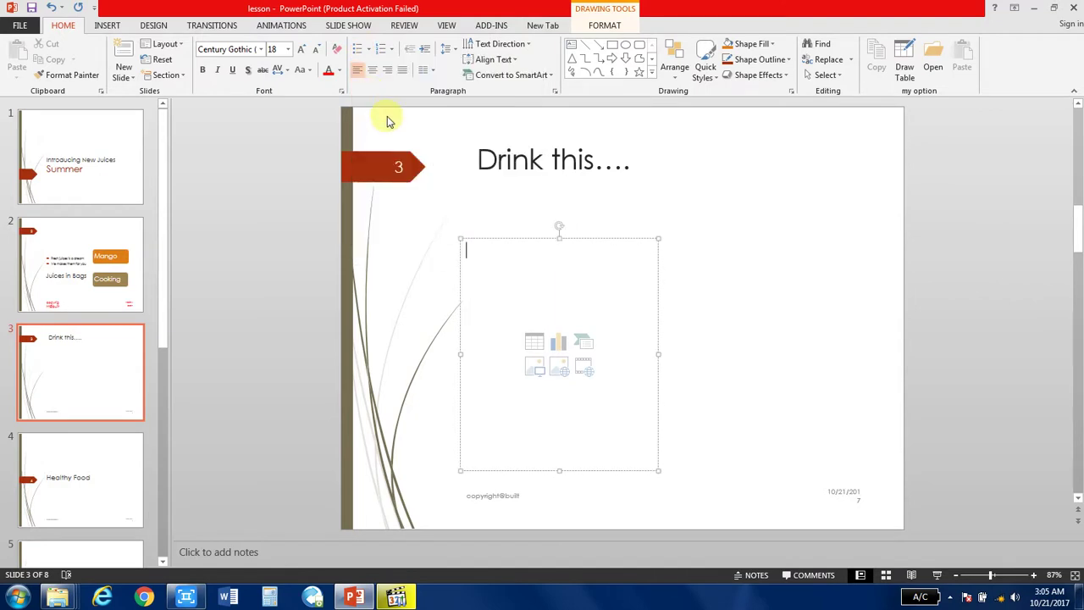
pyautogui.write('gjgjgjgj')
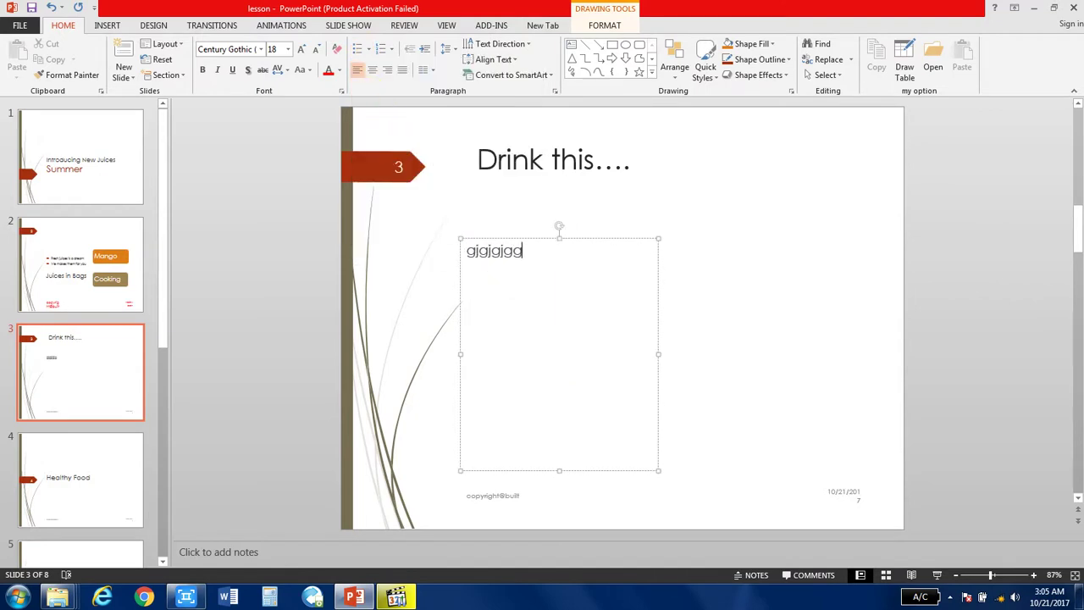
pyautogui.press('BackSpace')
pyautogui.press('BackSpace')
pyautogui.press('BackSpace')
pyautogui.press('BackSpace')
pyautogui.press('BackSpace')
pyautogui.press('BackSpace')
pyautogui.press('BackSpace')
pyautogui.press('BackSpace')
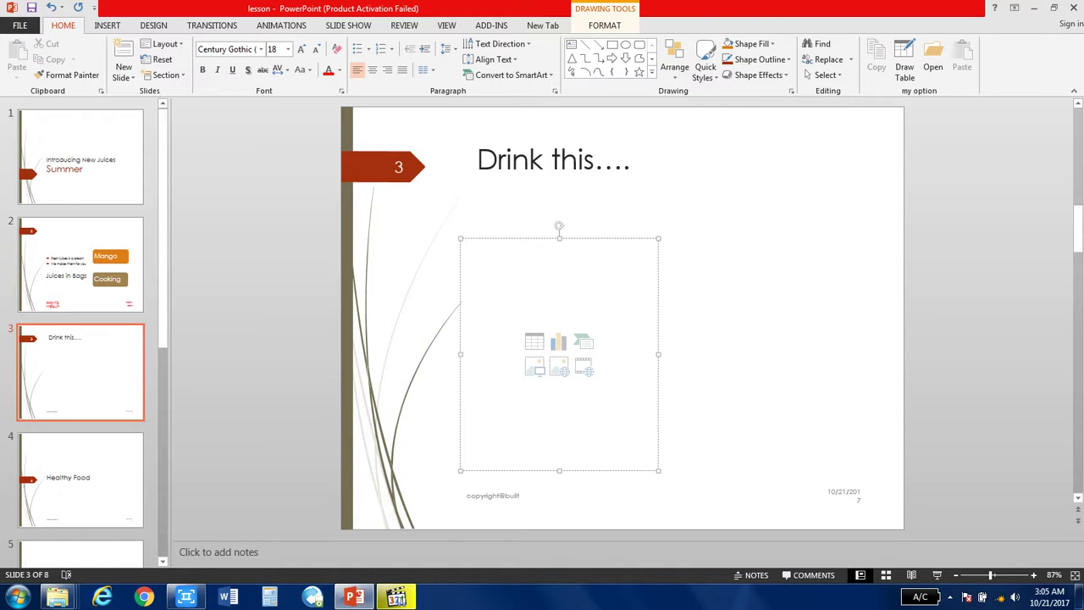
# Type 'our product range' into the empty placeholder and select it.
pyautogui.write('ou')
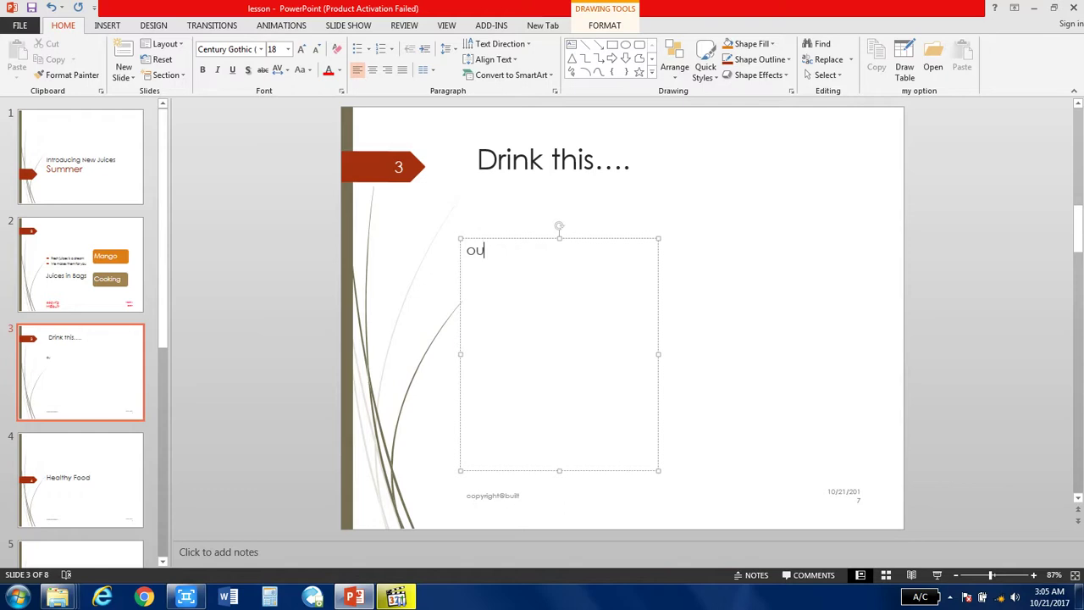
pyautogui.write('r')
pyautogui.write(' produc')
pyautogui.write('t ')
pyautogui.write('ran')
pyautogui.write('ge')
pyautogui.moveTo(605, 249); pyautogui.dragTo(466, 251)
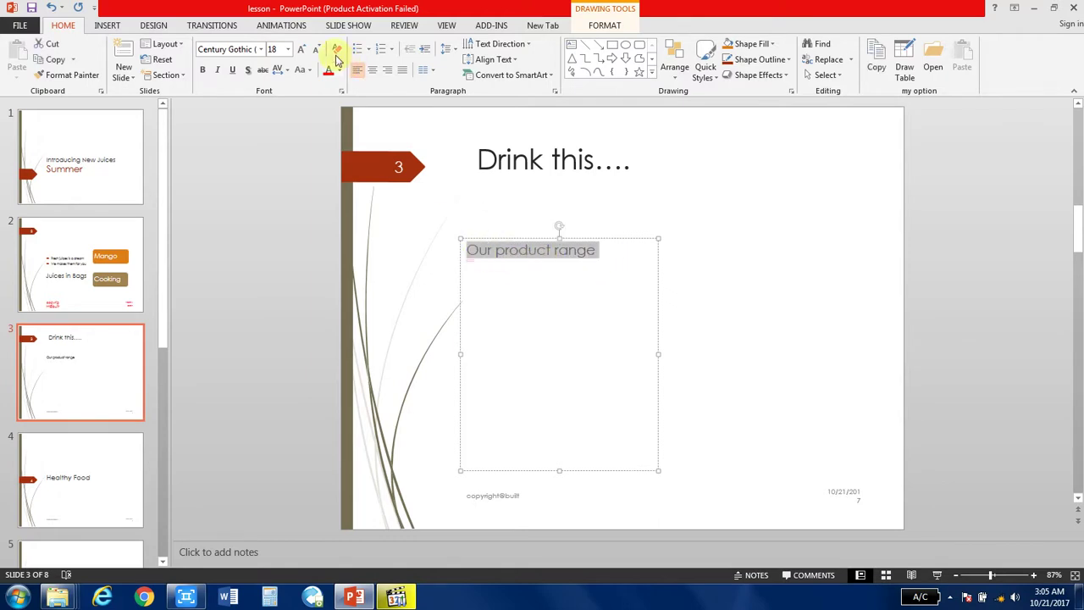
pyautogui.click(288, 49)
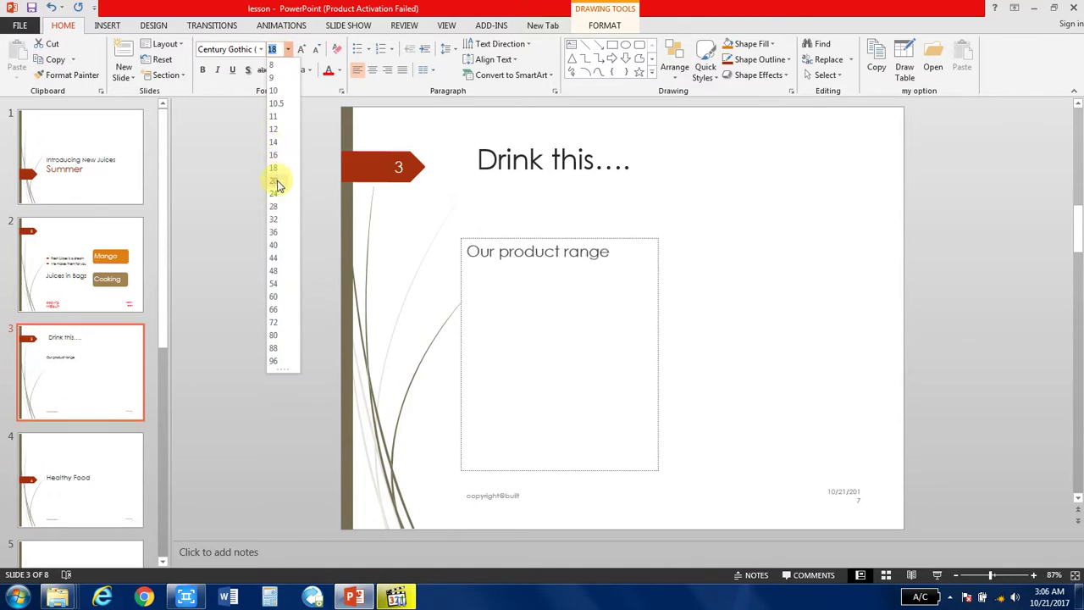
# Format the 'Our product range' heading as 20 pt Aharoni.
pyautogui.click(277, 182)
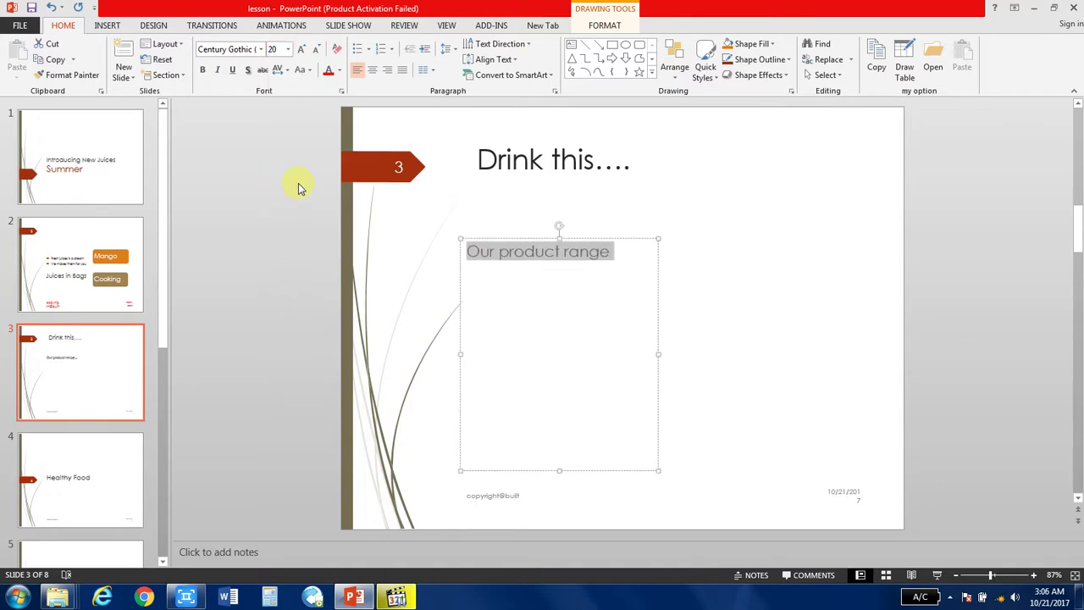
pyautogui.click(260, 49)
pyautogui.click(253, 135)
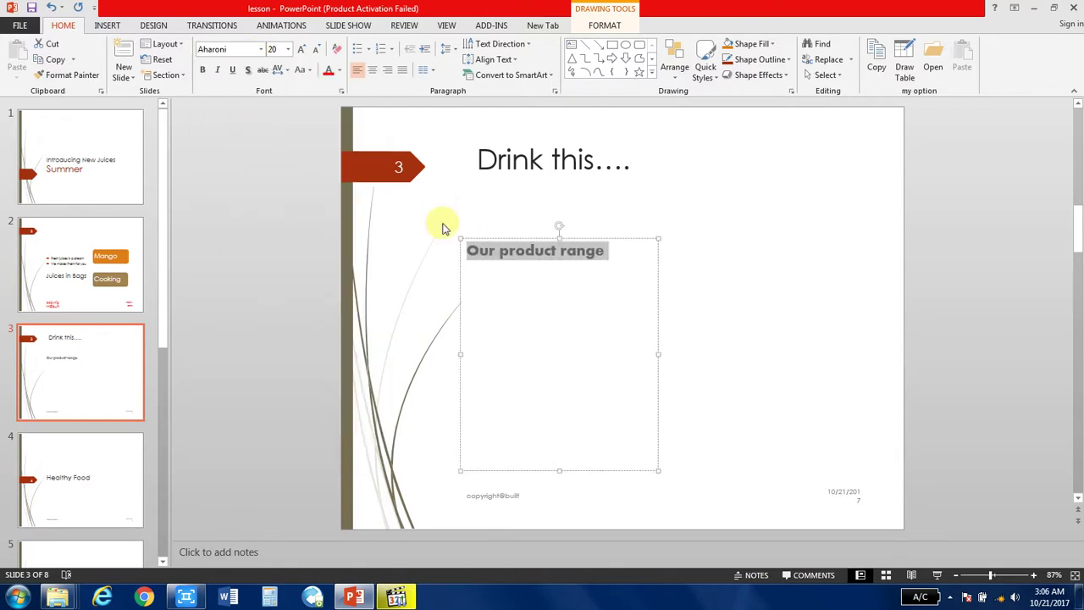
# Start a new empty line after the word 'range'.
pyautogui.click(614, 256)
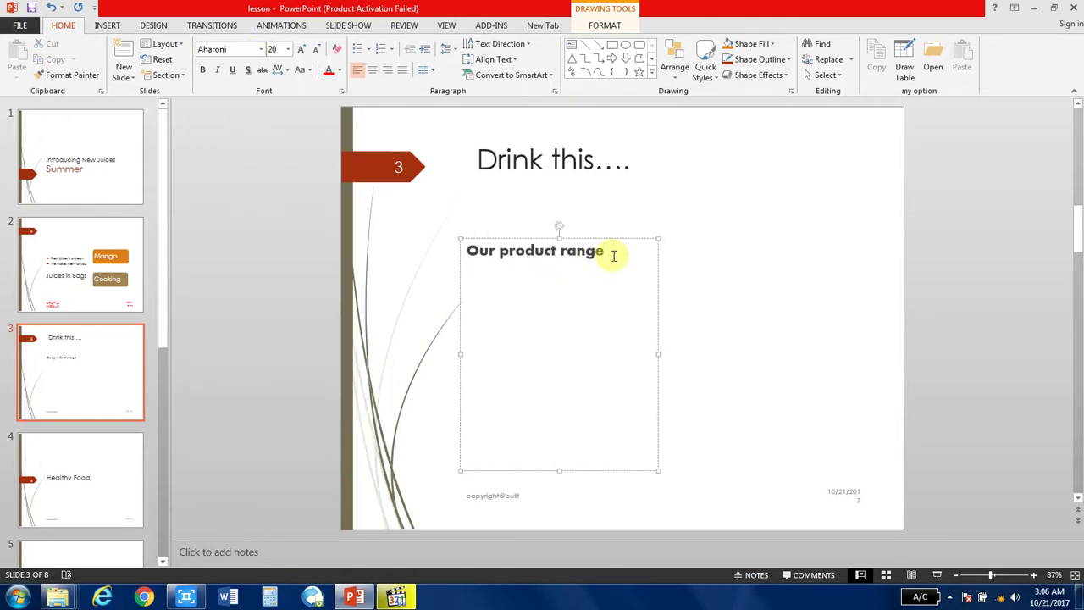
pyautogui.press('Left')
pyautogui.press('Left')
pyautogui.press('Left')
pyautogui.press('Return')
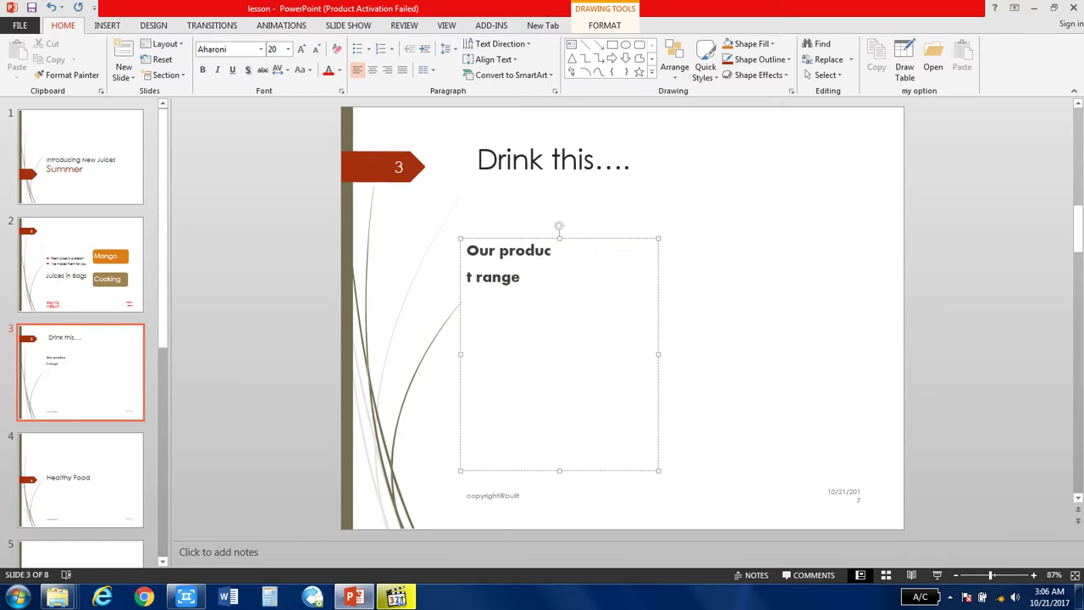
pyautogui.press('BackSpace')
pyautogui.click(614, 254)
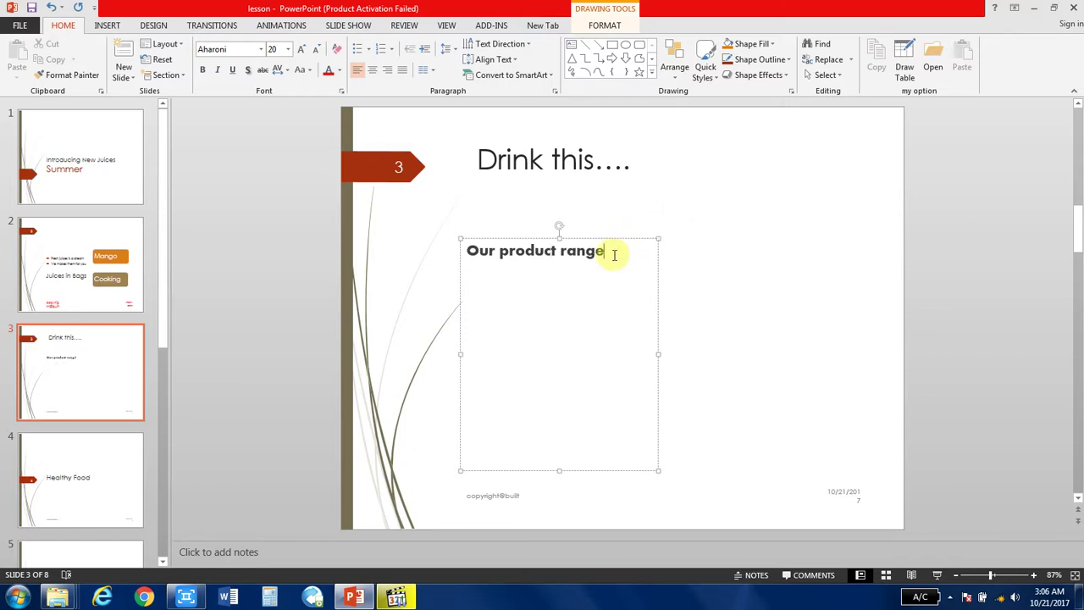
pyautogui.press('Return')
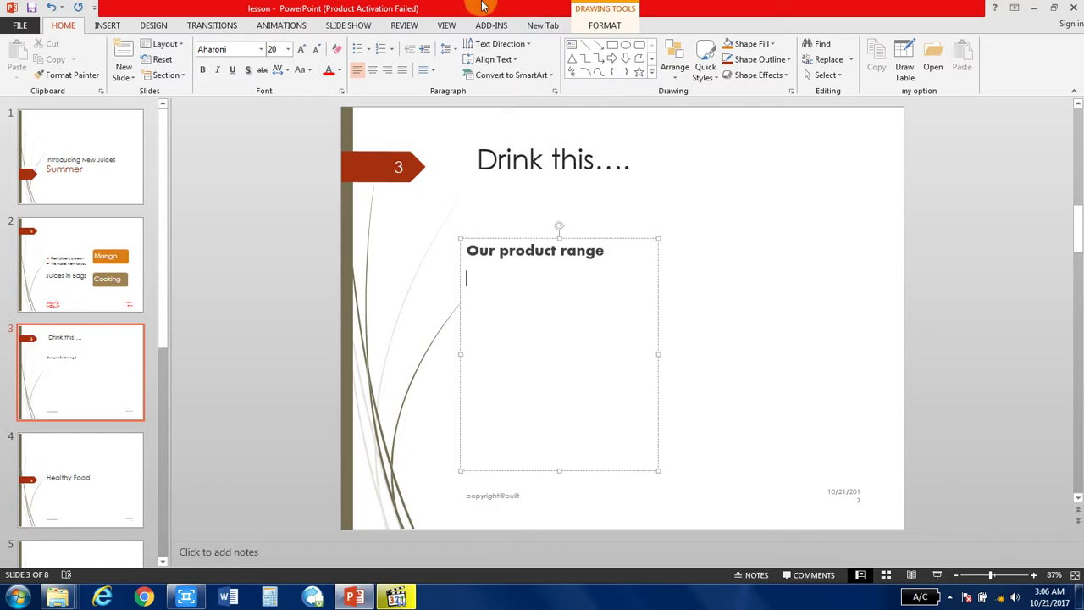
# Give the empty line under the heading a four-diamond bullet.
pyautogui.click(367, 50)
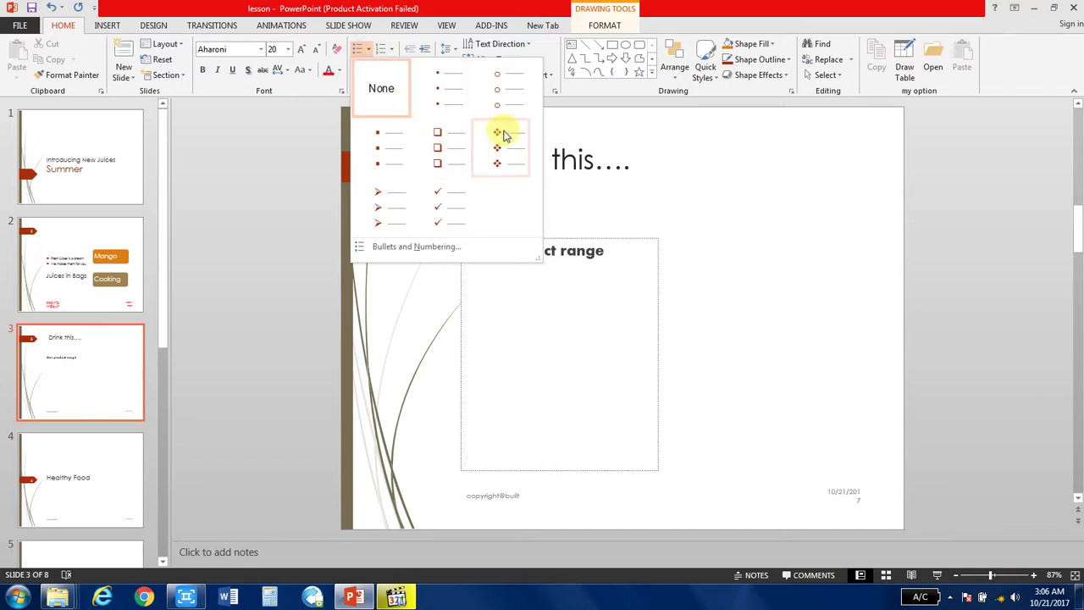
pyautogui.click(391, 52)
pyautogui.click(392, 50)
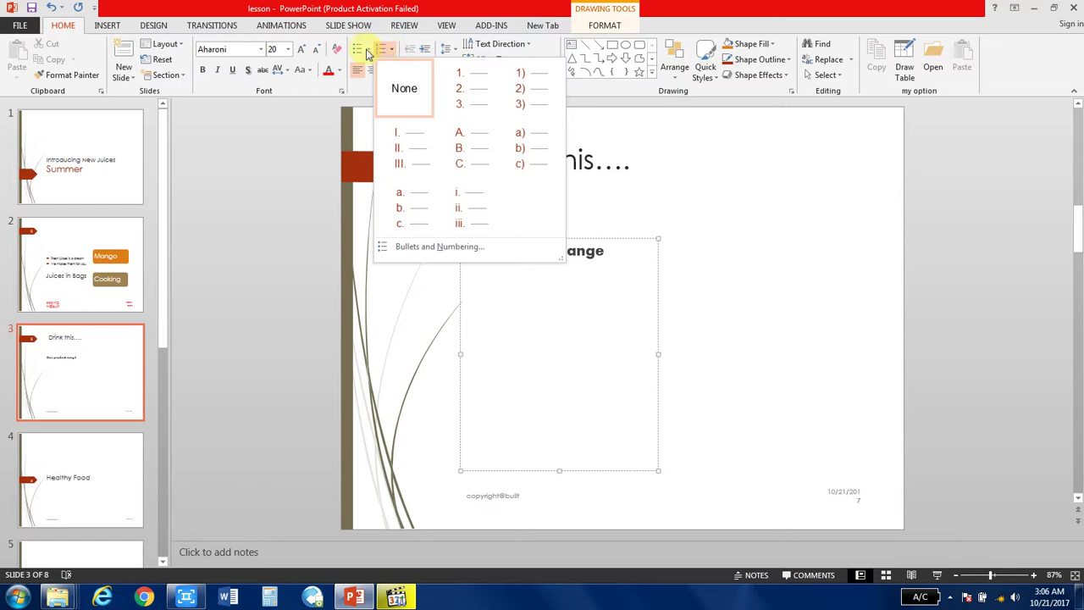
pyautogui.click(360, 50)
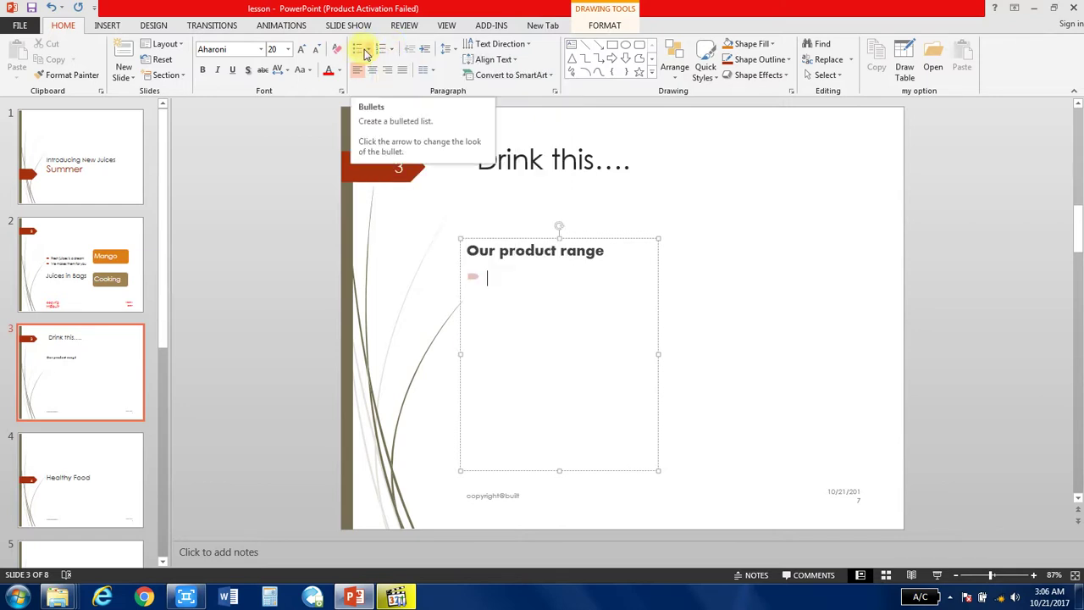
pyautogui.click(366, 49)
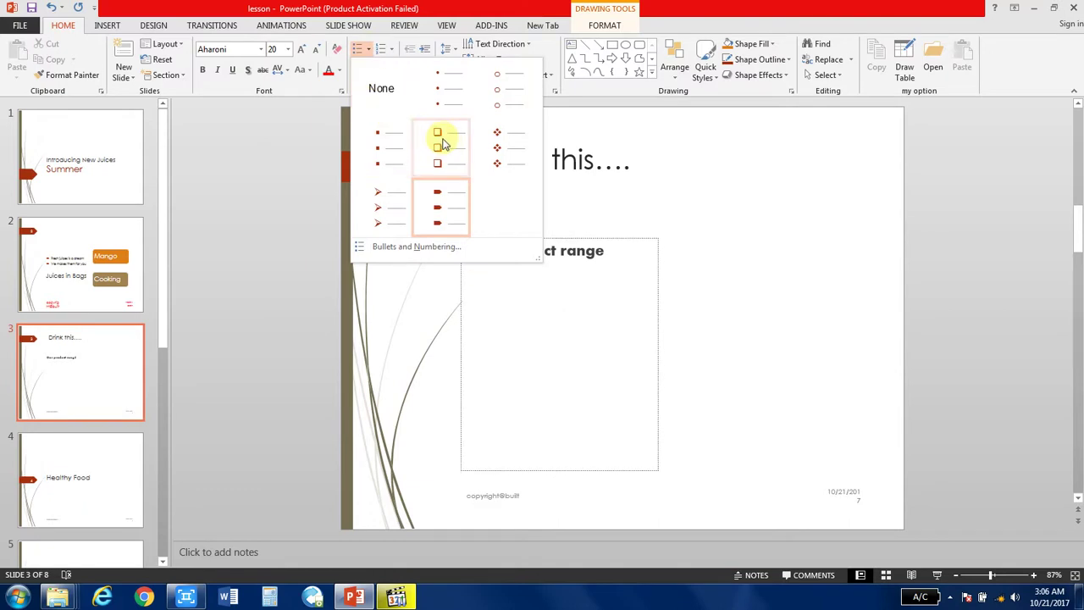
pyautogui.click(508, 144)
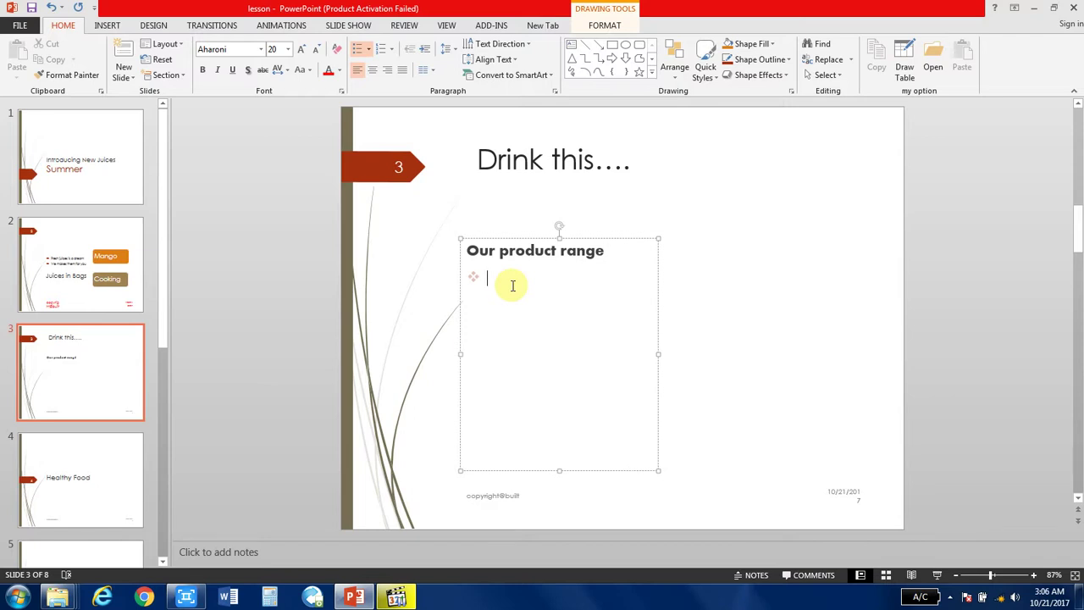
# Add 'Mango shake' with an indented 'Mange desi' sub-item, then return to top level.
pyautogui.write('M')
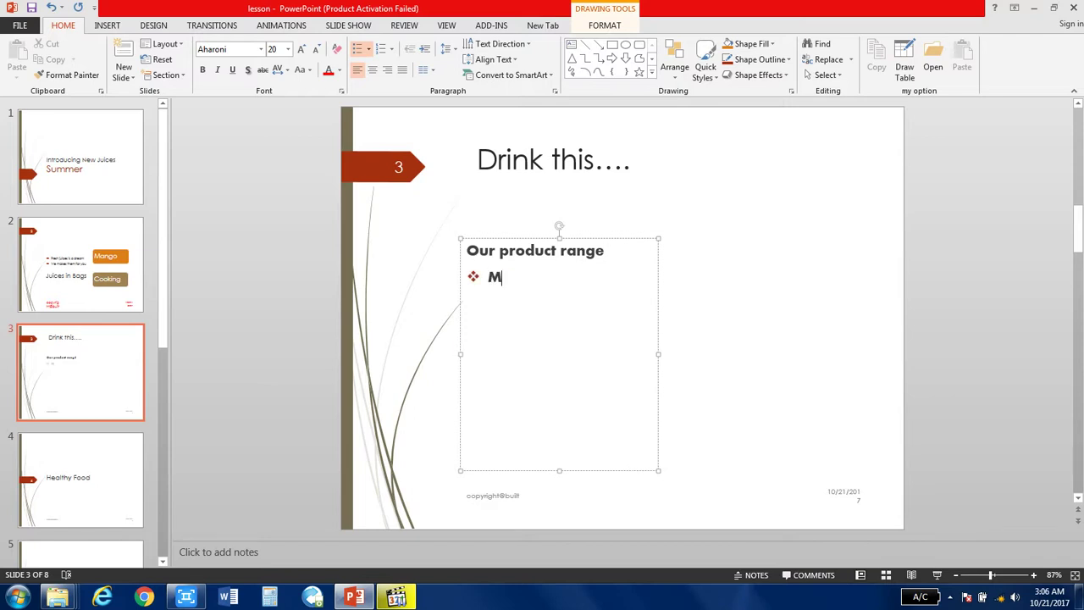
pyautogui.write('ango')
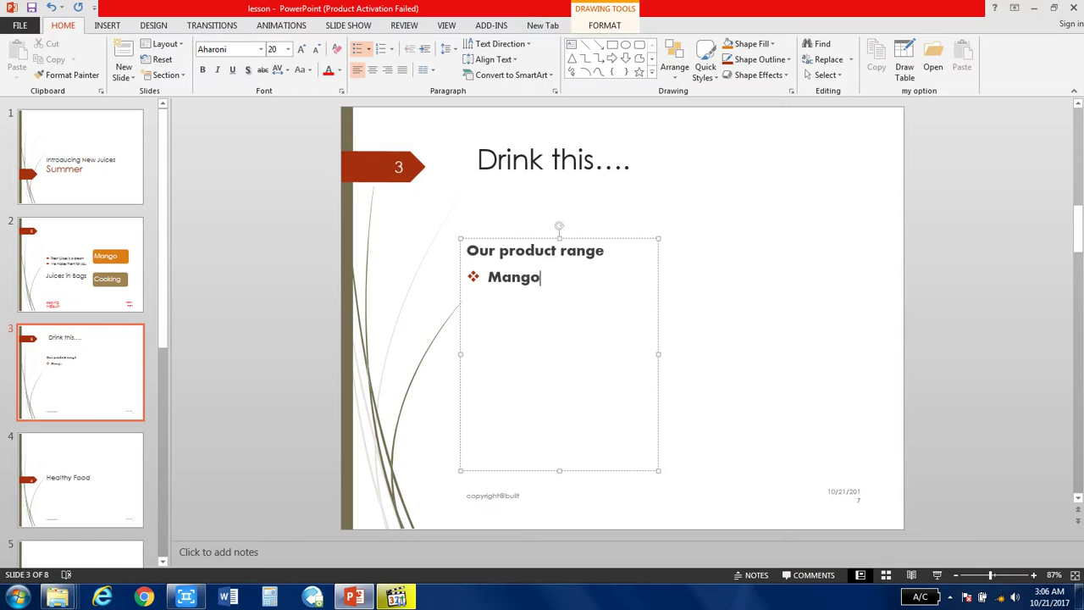
pyautogui.write(' sh')
pyautogui.write('ake')
pyautogui.press('Return')
pyautogui.press('Tab')
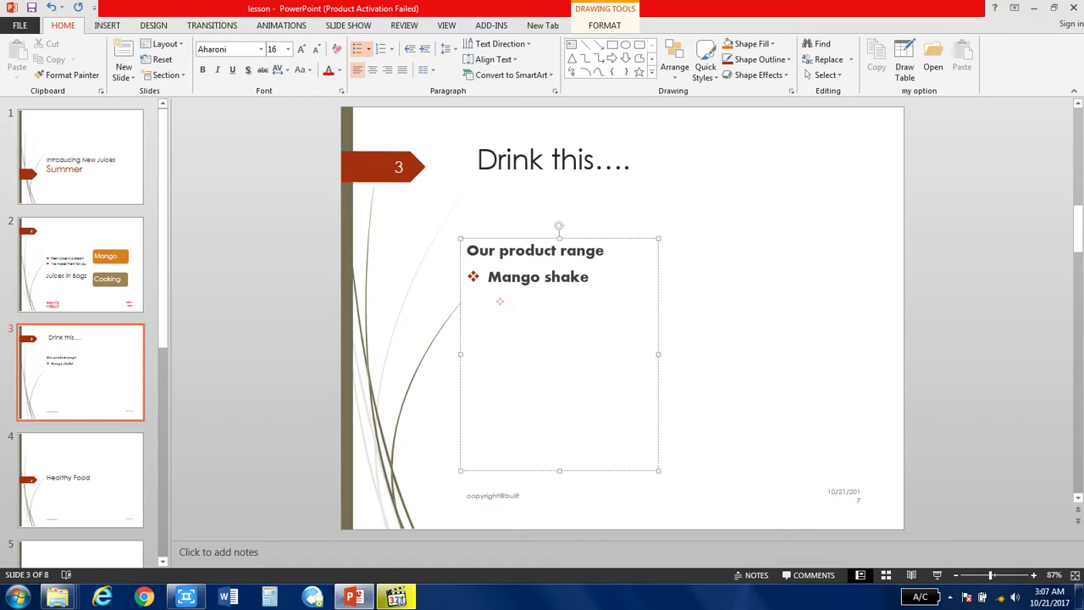
pyautogui.write('M')
pyautogui.write('ange')
pyautogui.write(' desi')
pyautogui.press('Return')
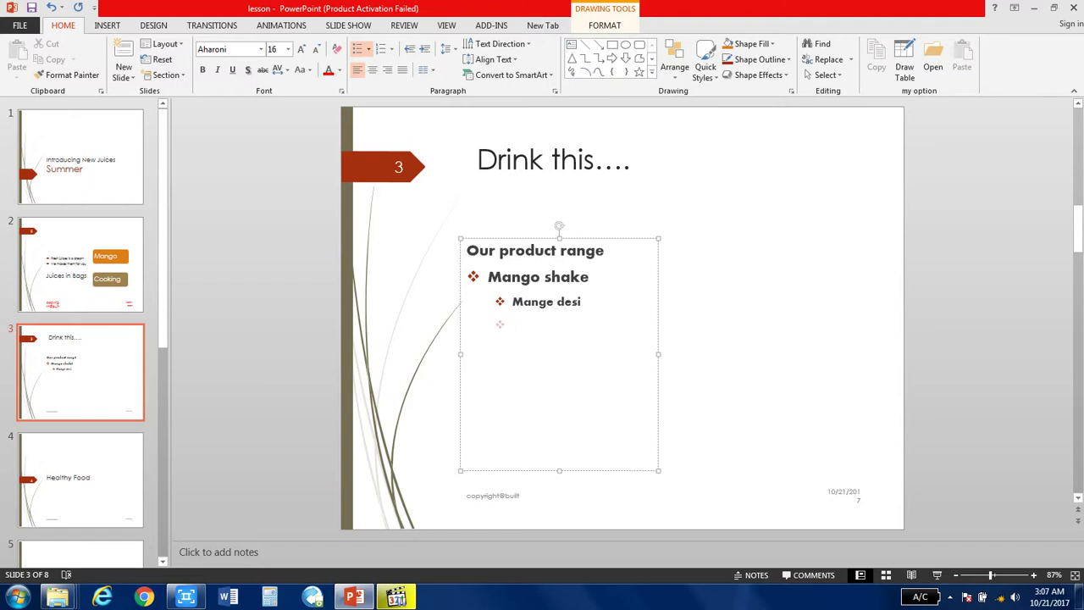
pyautogui.hotkey('shift', 'Tab')
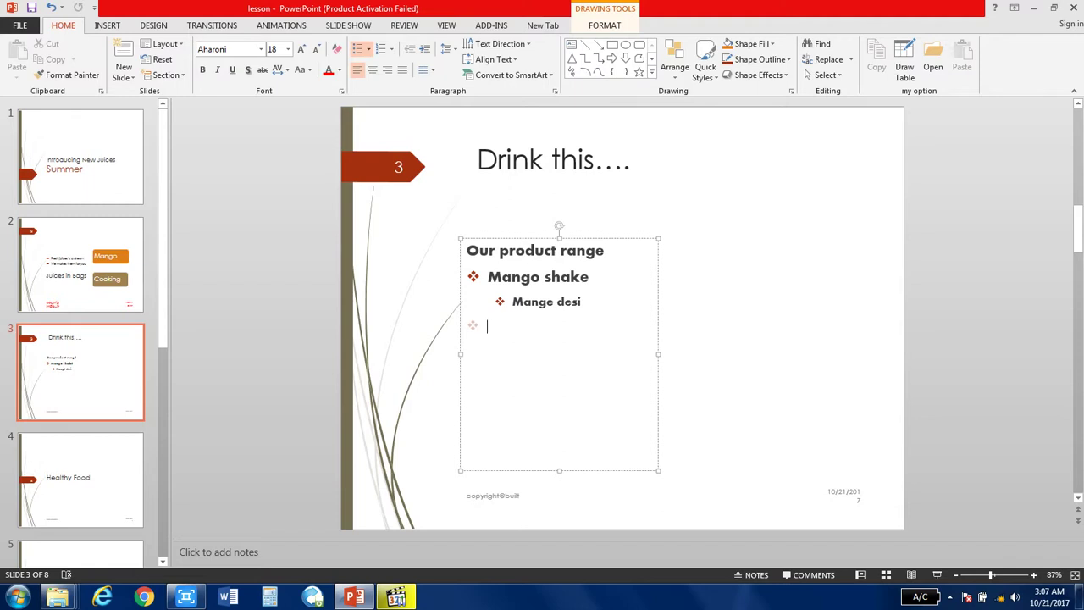
# Add 'orange' with indented sub-items 'rajastani' and 'sargoda', then return to top level.
pyautogui.write('ora')
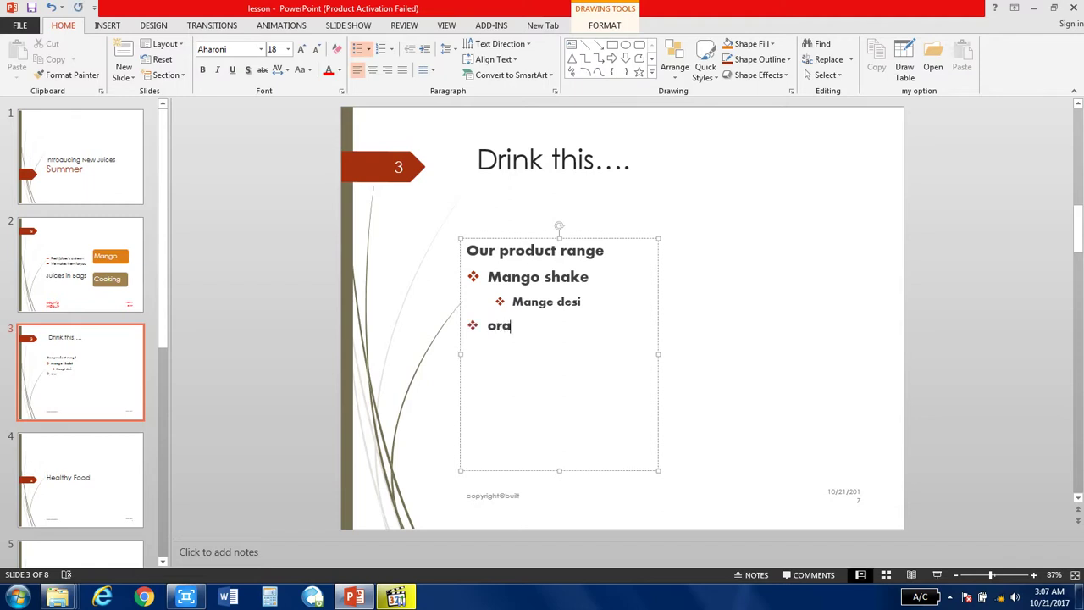
pyautogui.write('Orange')
pyautogui.press('Return')
pyautogui.press('Tab')
pyautogui.write('ra')
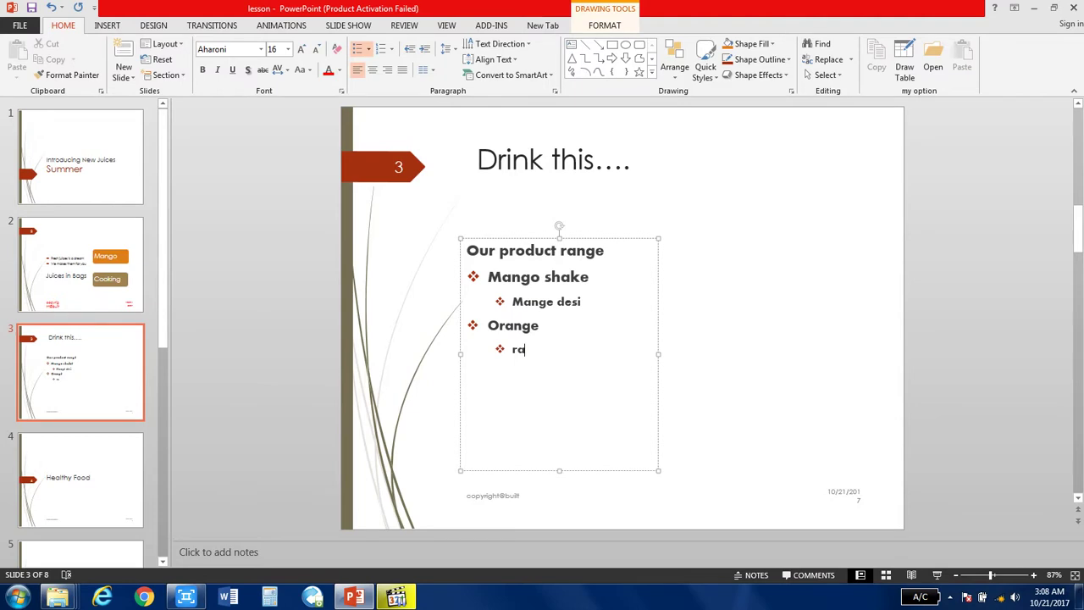
pyautogui.write('jas')
pyautogui.write('tani')
pyautogui.press('Return')
pyautogui.write('sarg')
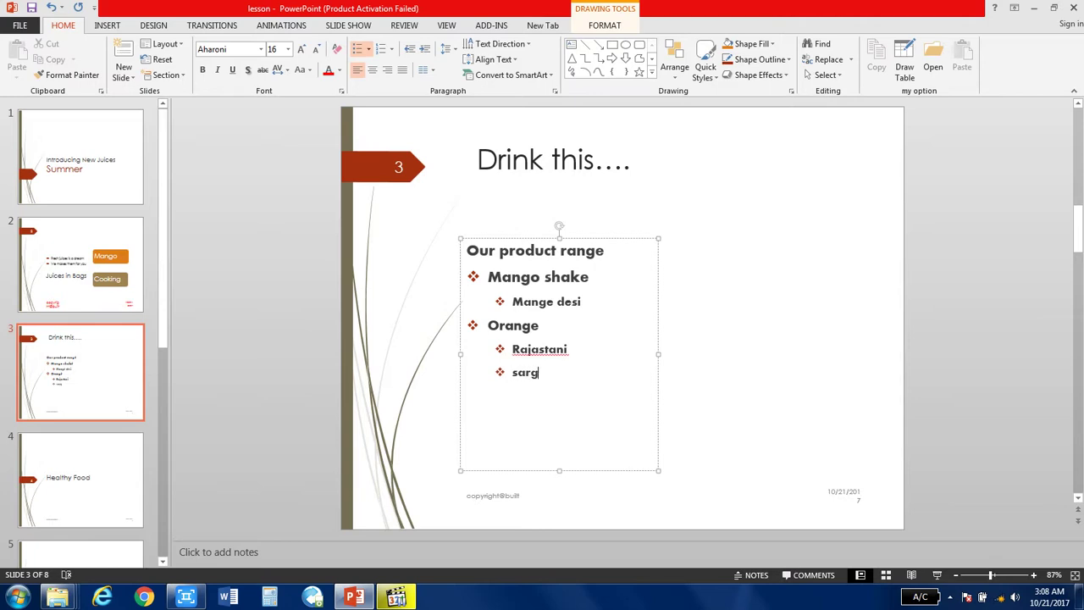
pyautogui.write('oda')
pyautogui.press('Return')
pyautogui.hotkey('shift', 'Tab')
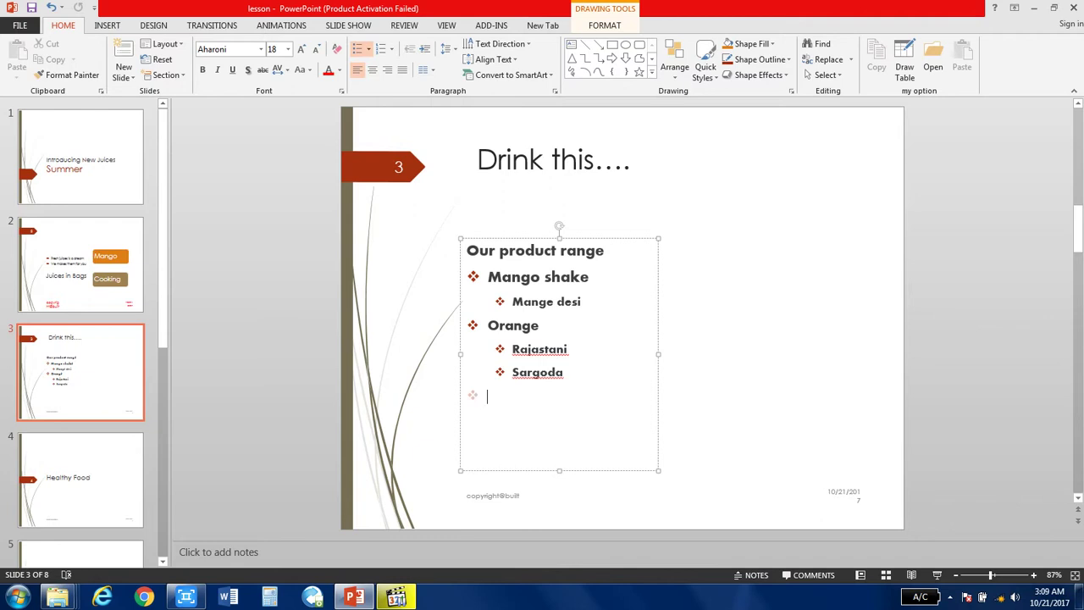
# Add a top-level 'Bannana' item and start a new line.
pyautogui.write('Ban')
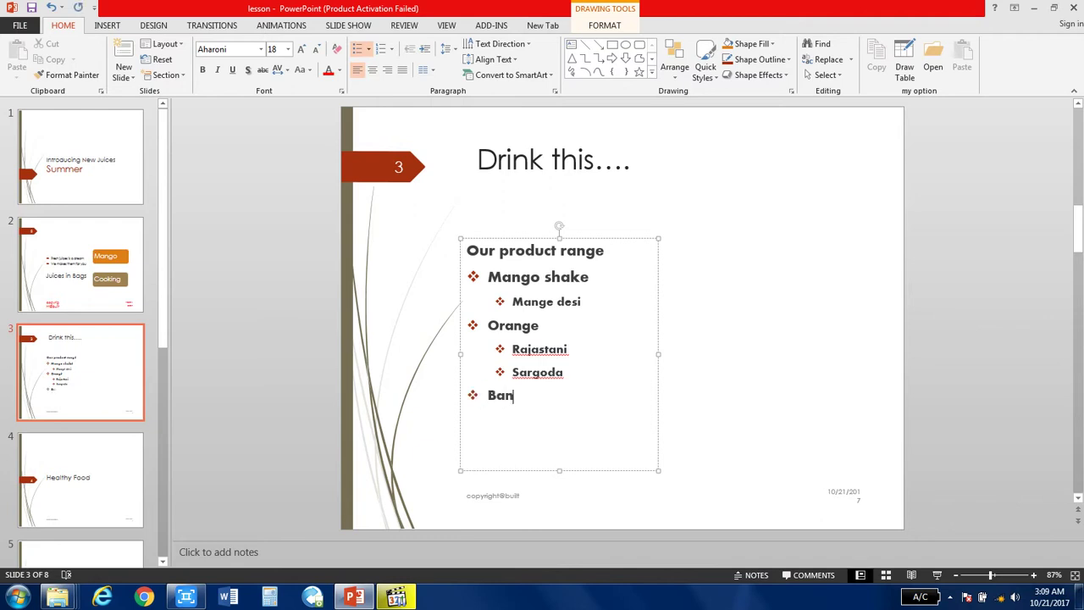
pyautogui.write('a')
pyautogui.press('BackSpace')
pyautogui.write('na')
pyautogui.write('na')
pyautogui.press('Return')
# Remove the extra empty line, fix 'Bannana' to 'Banana', and add 'apple' below it.
pyautogui.press('BackSpace')
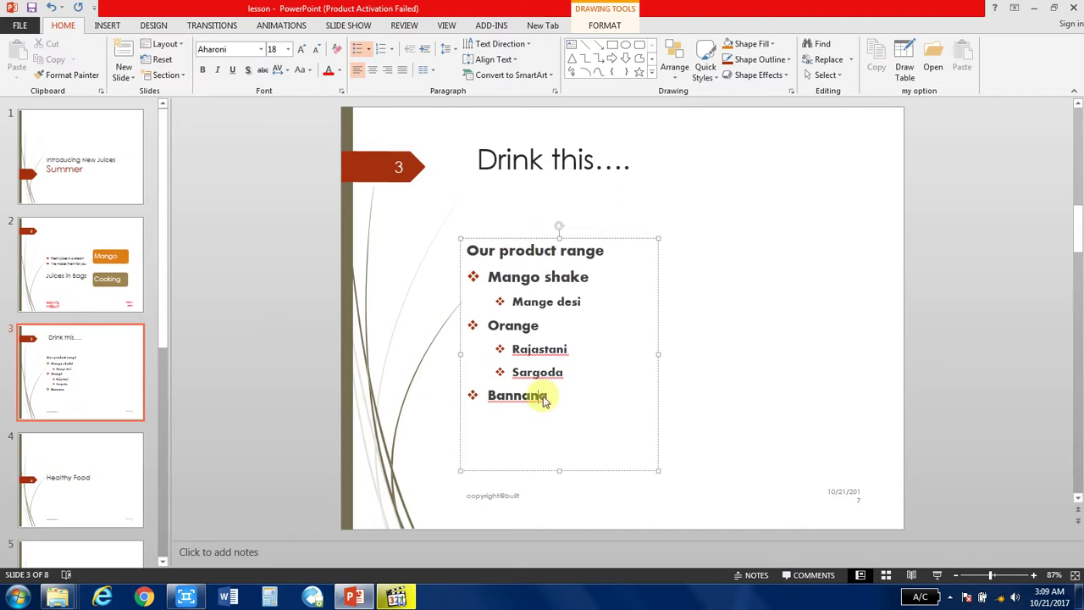
pyautogui.rightClick(549, 398)
pyautogui.click(558, 409)
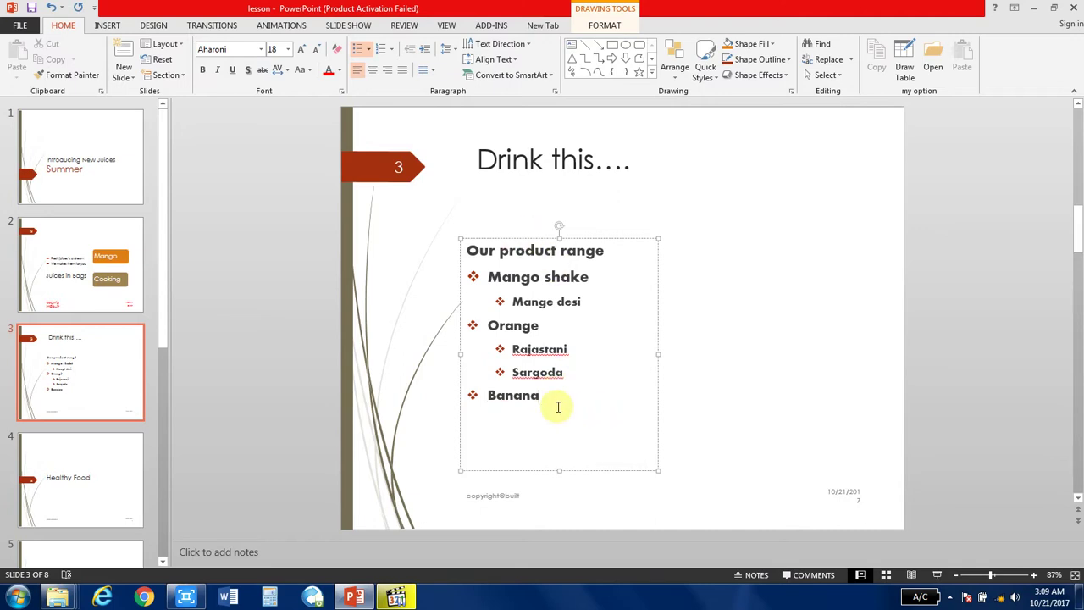
pyautogui.press('Return')
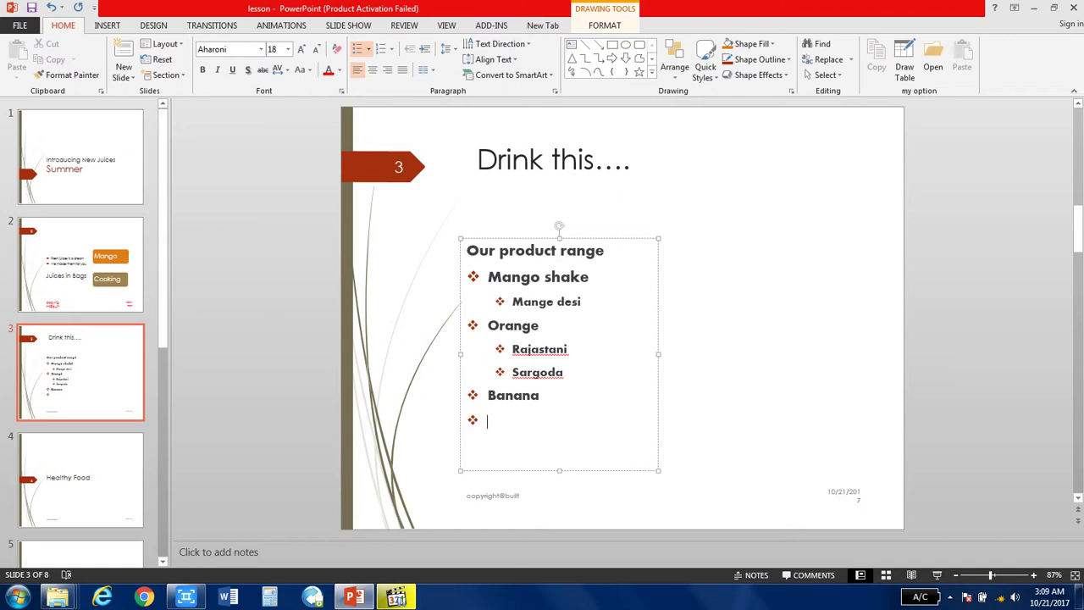
pyautogui.write('app')
pyautogui.write('le')
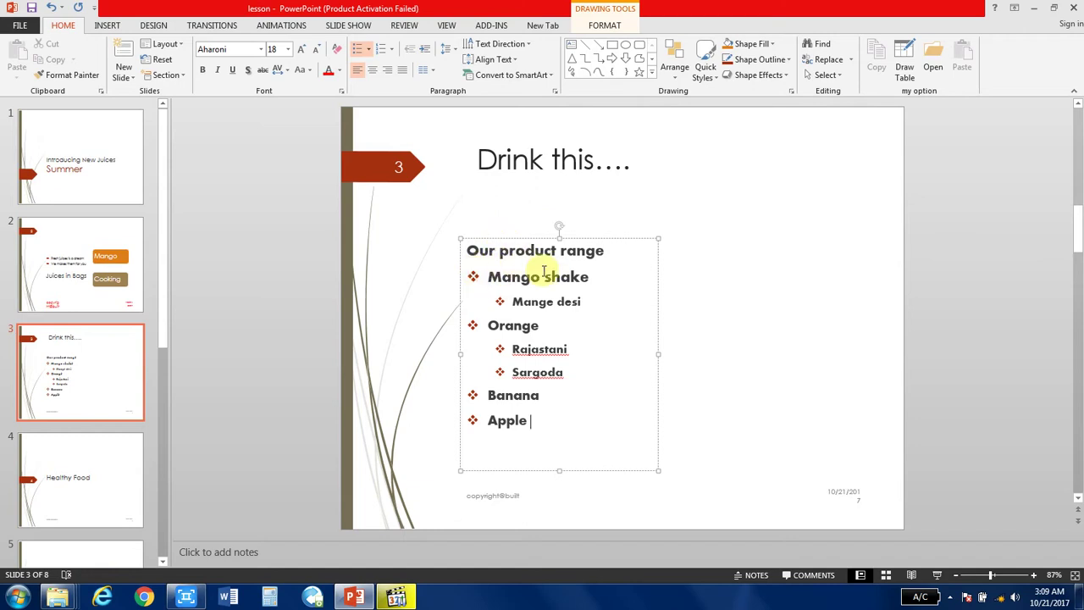
# Select the whole juice list and apply A. B. C. lettered numbering.
pyautogui.moveTo(547, 415)
pyautogui.mouseDown()
pyautogui.moveTo(469, 277)
pyautogui.moveTo(468, 252)
pyautogui.moveTo(472, 275)
pyautogui.mouseUp()
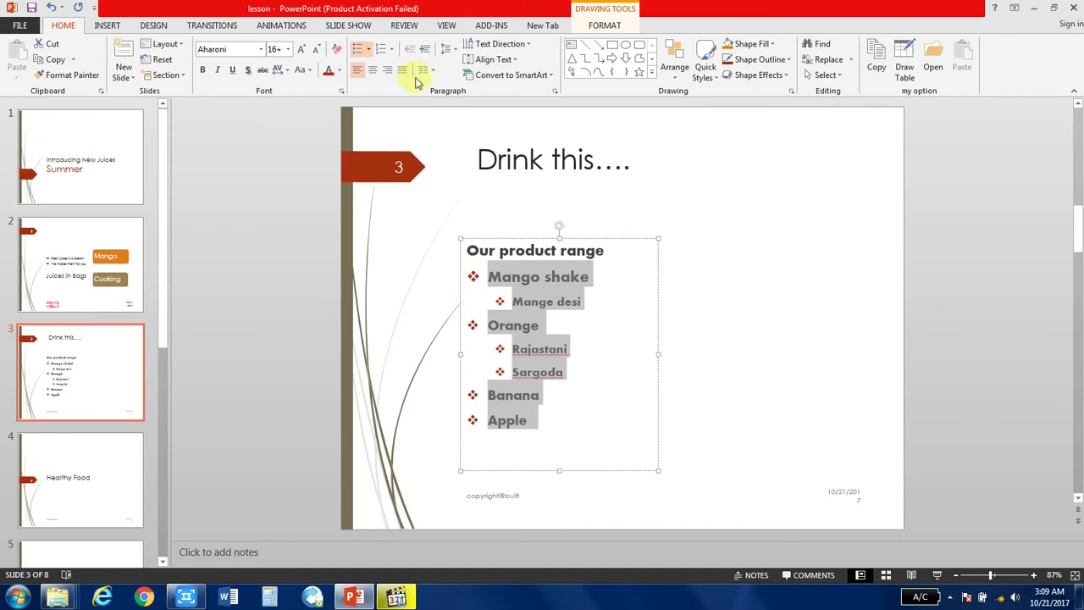
pyautogui.click(392, 50)
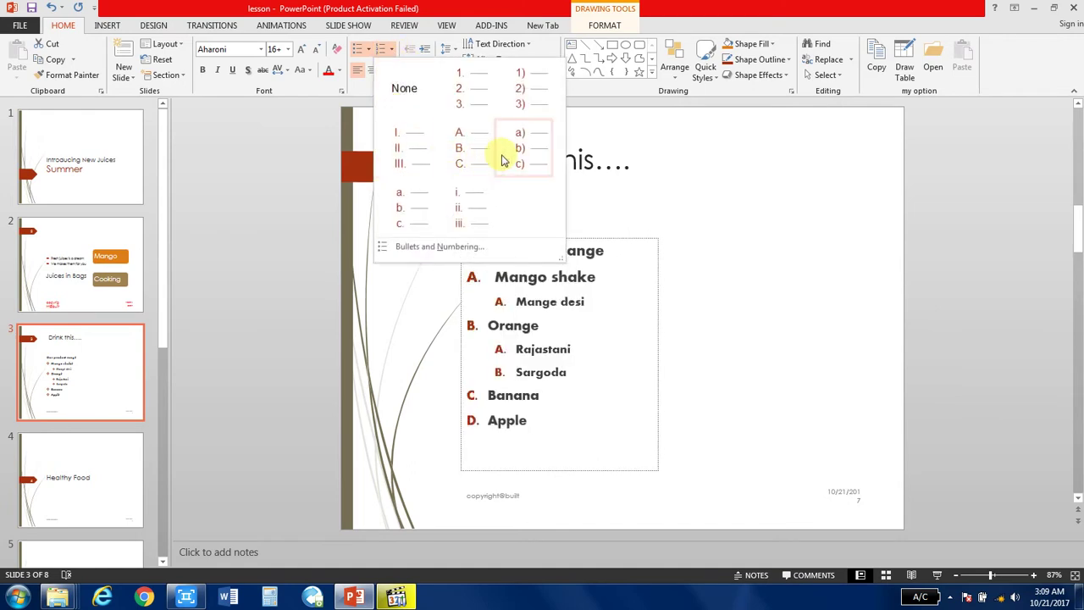
pyautogui.click(462, 157)
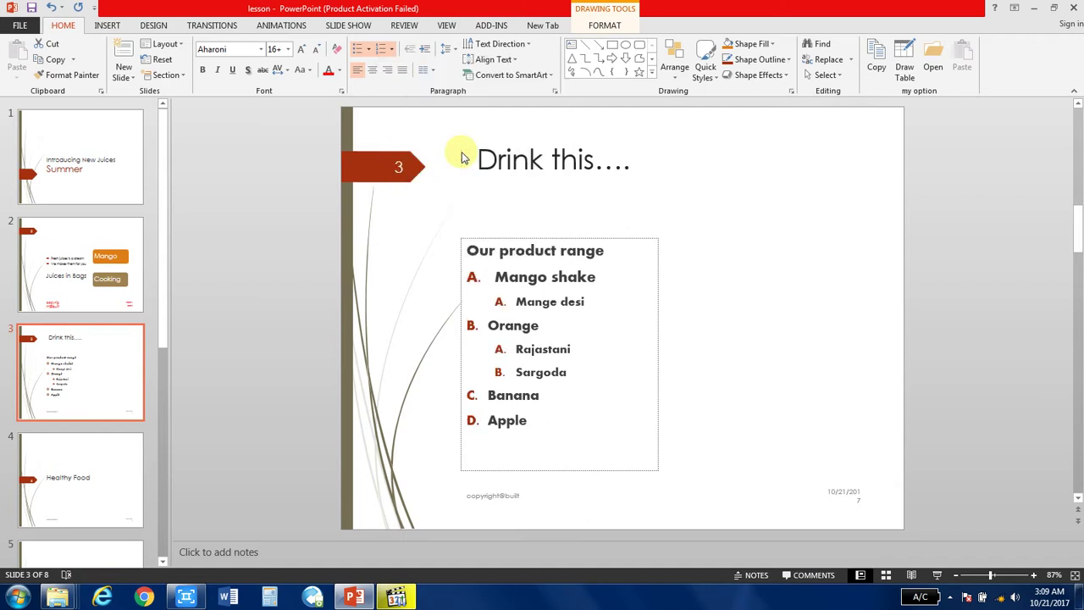
pyautogui.click(615, 323)
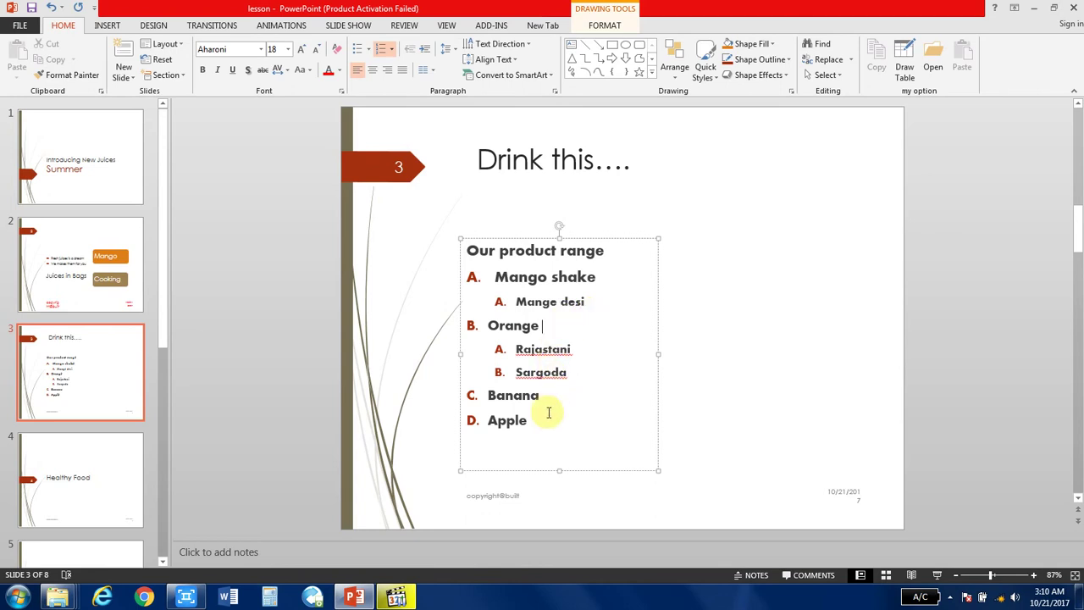
pyautogui.moveTo(546, 421)
pyautogui.mouseDown()
pyautogui.moveTo(446, 277)
pyautogui.moveTo(443, 249)
pyautogui.mouseUp()
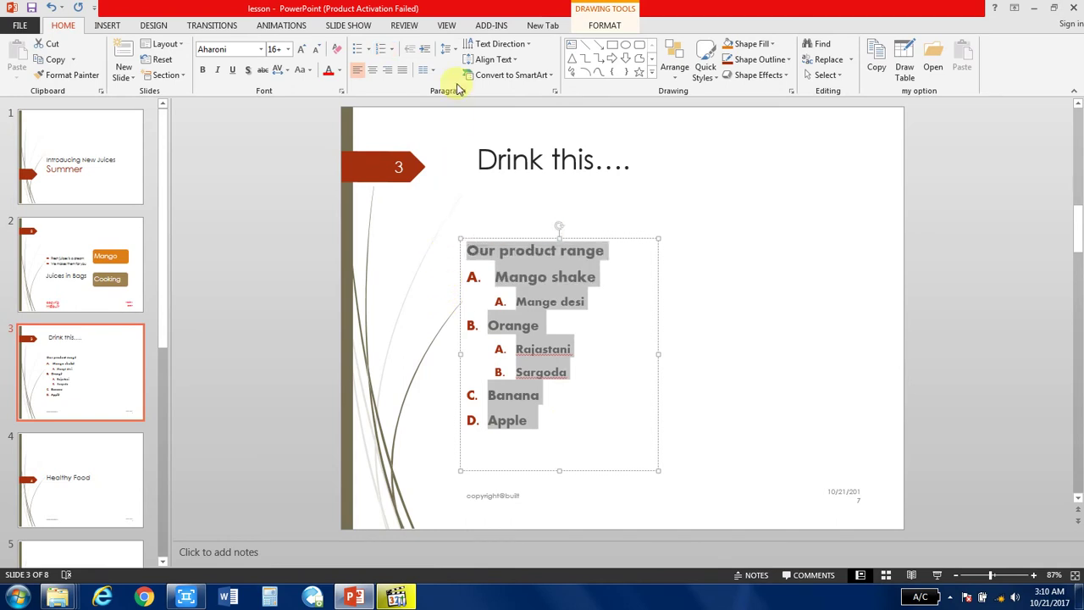
pyautogui.click(693, 253)
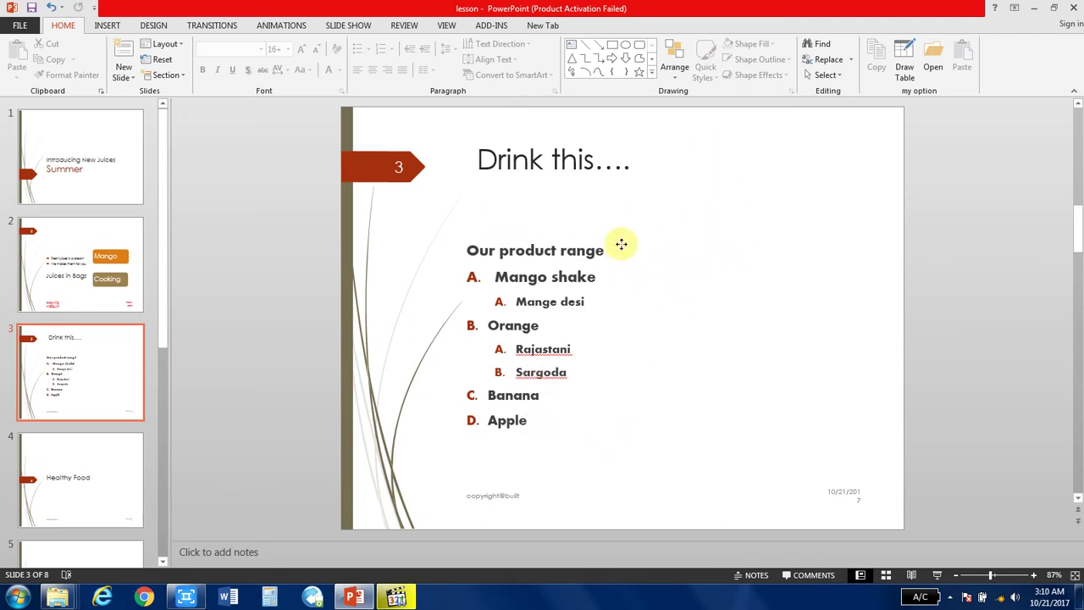
pyautogui.click(568, 237)
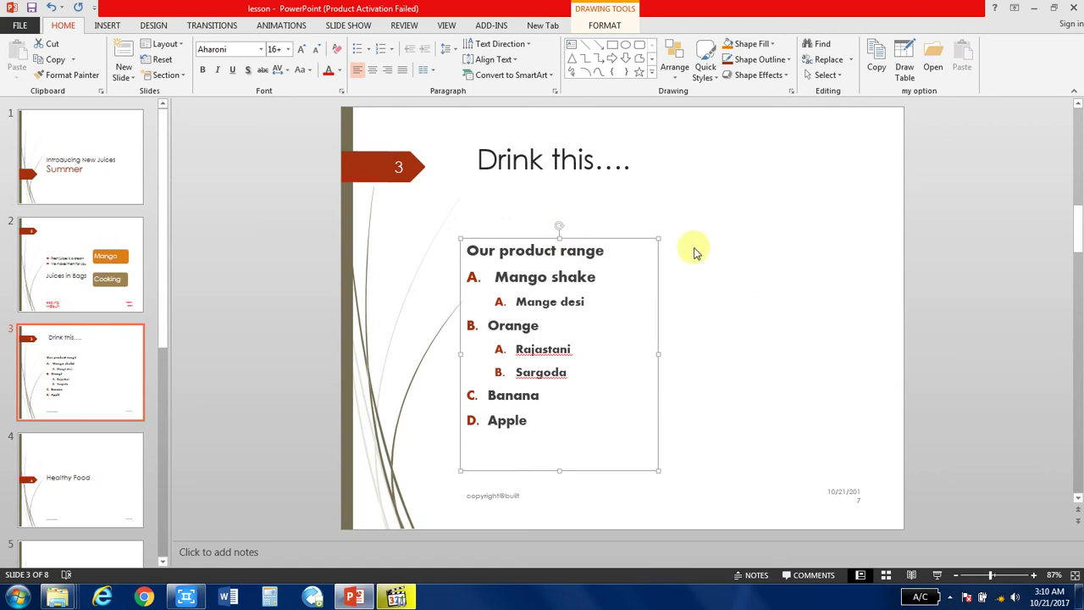